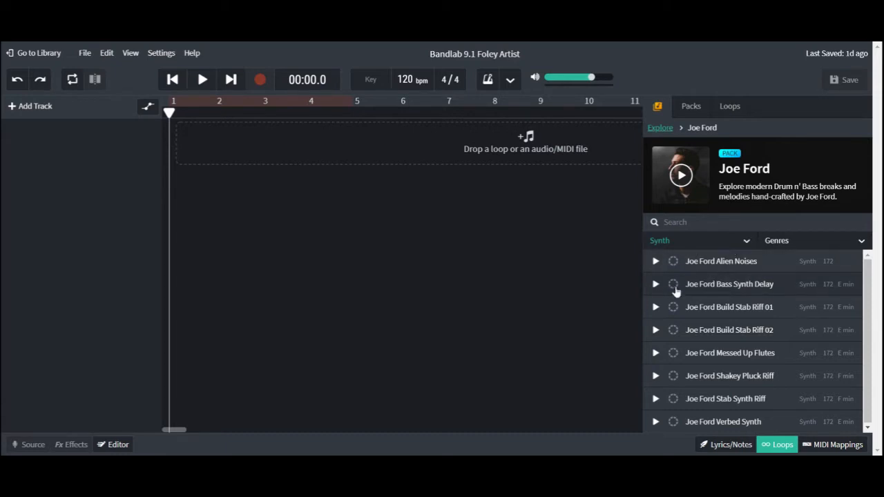
- Add the Joe Ford Bass Synth Delay, Joe Ford Bass Reese 03, Grime Drums 03 and 80s Horror Synth Misc 02 loops to the project
click(718, 289)
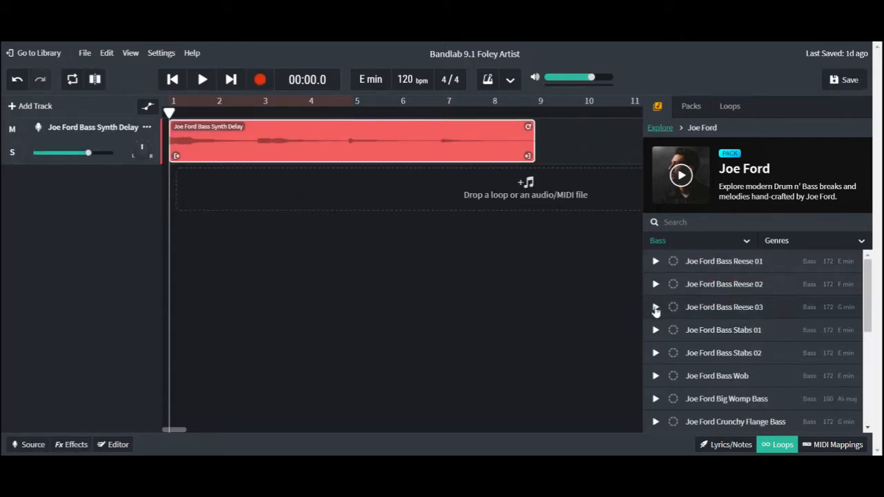
click(714, 314)
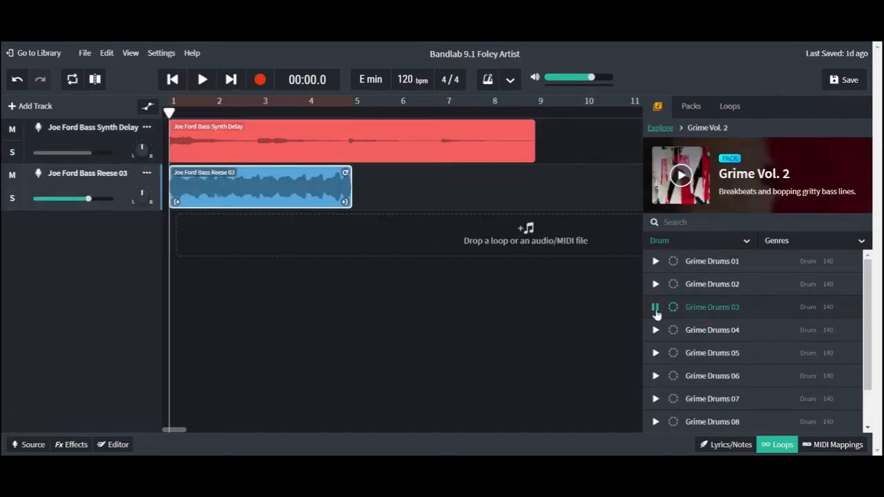
click(766, 310)
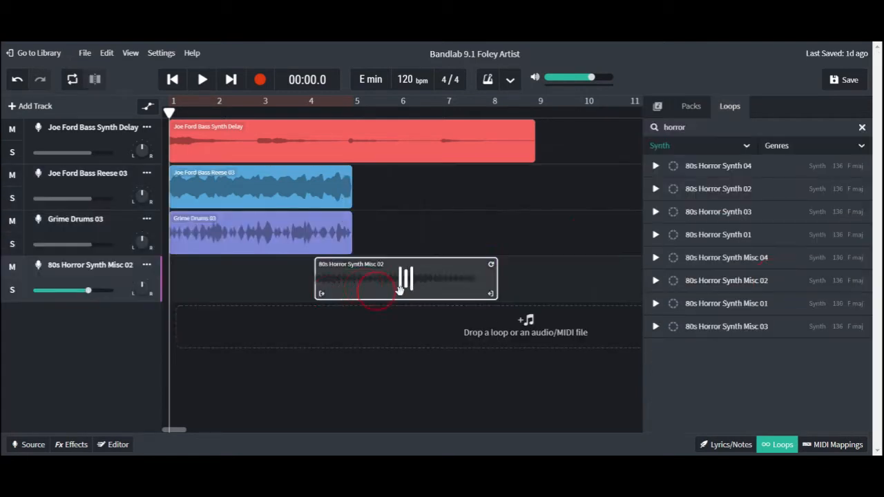
drag(405, 282, 406, 281)
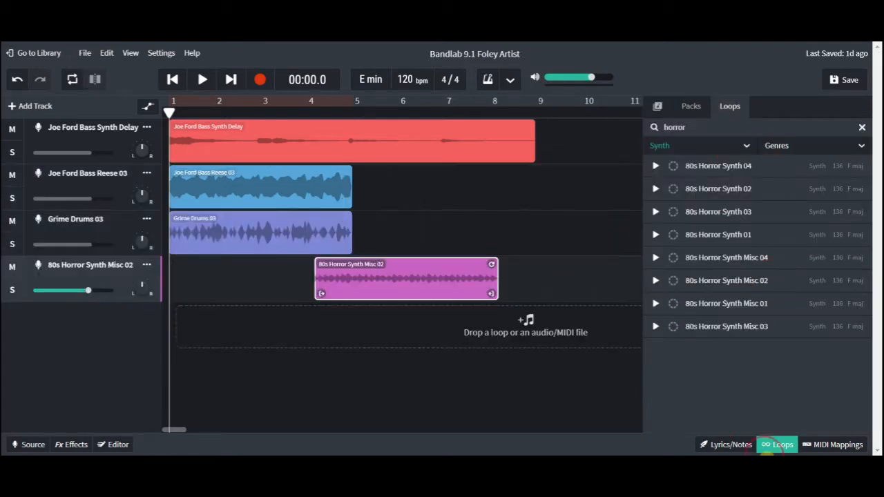
- Close the loop browser and move the Bass Reese 03 and 80s Horror Synth clips to bar 9 and the Grime Drums clip to bar 13
click(777, 445)
drag(253, 193, 623, 207)
drag(406, 276, 628, 276)
drag(259, 233, 805, 250)
- Extend the Bass Reese 03, Grime Drums 03 and 80s Horror Synth loops so they repeat to bar 26
click(838, 107)
drag(388, 173, 627, 173)
drag(457, 218, 627, 218)
drag(388, 265, 621, 265)
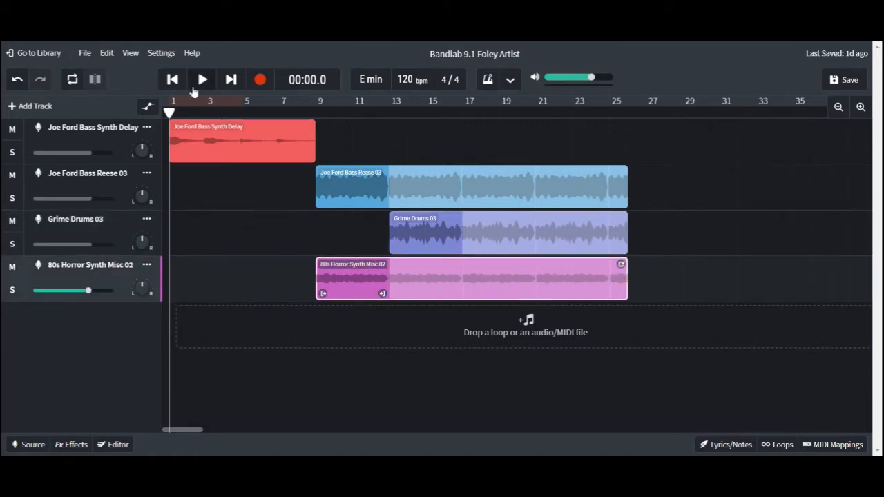
- Set the tempo to 150 bpm, then reposition the Grime Drums 03 clip and trim about one bar off its end
click(366, 107)
key(Return)
click(561, 279)
click(503, 211)
drag(534, 234, 542, 232)
drag(628, 220, 607, 228)
mouse_move(515, 233)
mouse_down()
mouse_move(536, 232)
mouse_move(521, 233)
mouse_up()
- Shift the Grime Drums 03 clip to bar 12 and shorten the bass, drum and horror synth loops to end at bar 20
drag(614, 177, 387, 173)
drag(624, 263, 391, 259)
drag(525, 238, 493, 238)
drag(387, 261, 517, 262)
drag(386, 172, 517, 173)
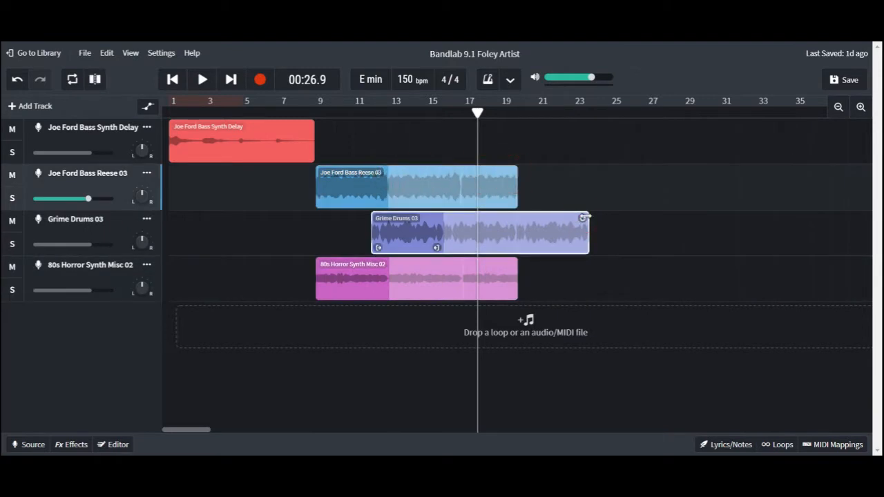
drag(586, 218, 517, 219)
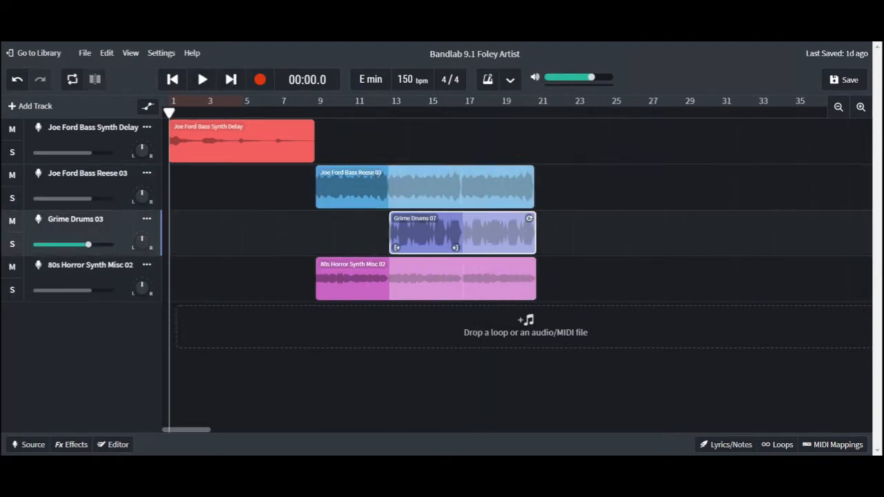
- Play the arrangement from the beginning to check it, then return the playhead to the start
key(space)
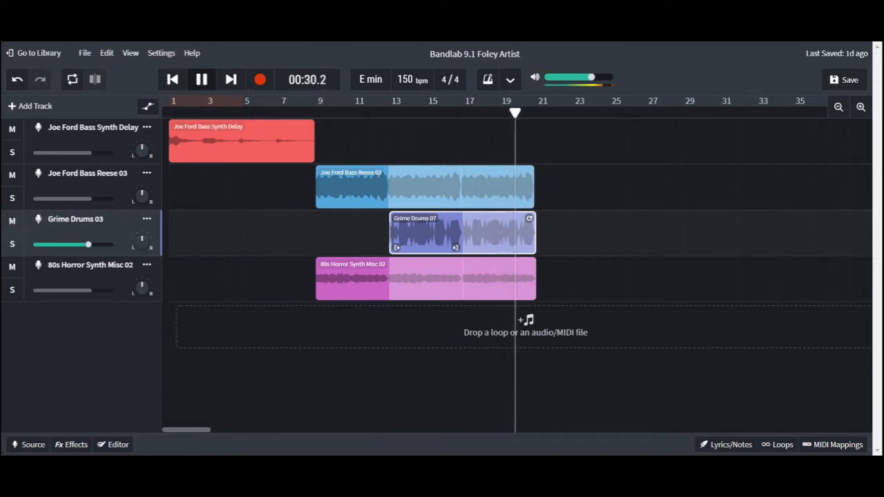
click(201, 80)
click(173, 79)
- Raise the volume automation line on the Bass Synth Delay track and lower it on the other three loop tracks
click(112, 194)
click(147, 106)
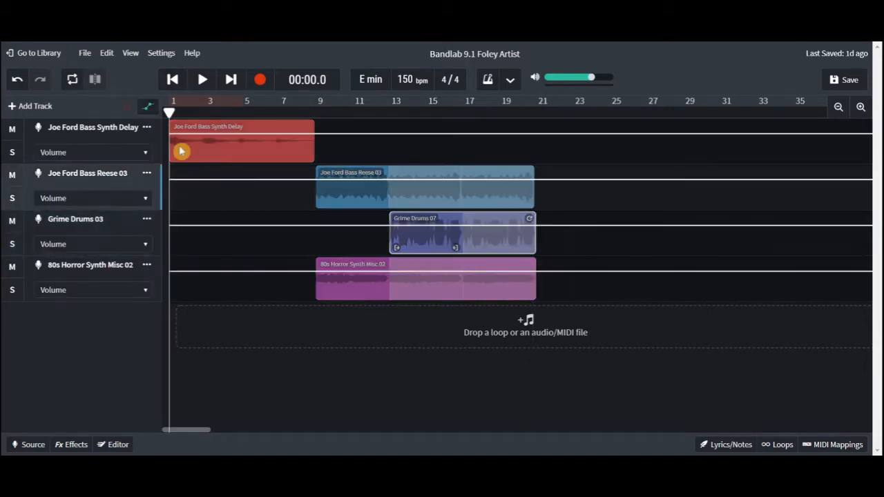
drag(181, 139, 174, 129)
drag(173, 179, 169, 185)
mouse_move(170, 225)
mouse_down()
mouse_move(181, 230)
mouse_move(170, 231)
mouse_up()
mouse_move(170, 272)
mouse_down()
mouse_move(181, 278)
mouse_move(171, 276)
mouse_up()
click(147, 106)
- Automate volume fade-outs on the Bass Reese 03, Grime Drums and 80s Horror Synth tracks toward their clips' end at bar 21
click(535, 111)
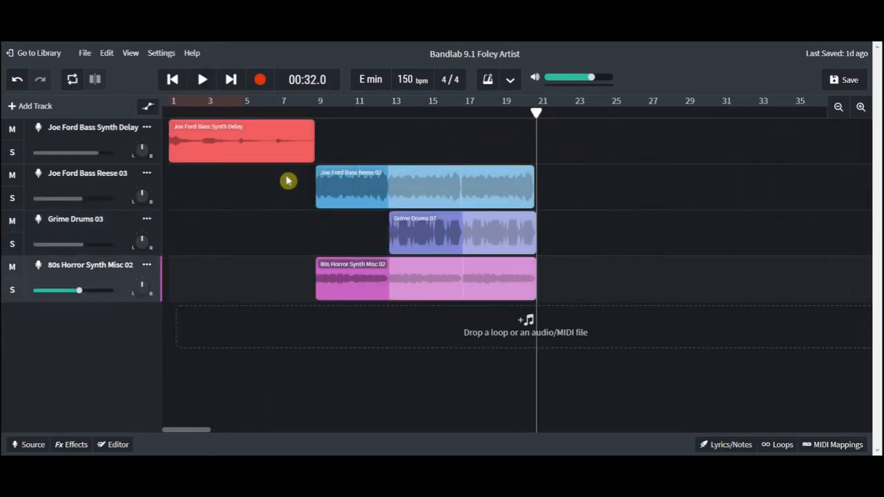
click(148, 106)
click(464, 187)
drag(463, 186, 539, 303)
click(524, 233)
click(519, 278)
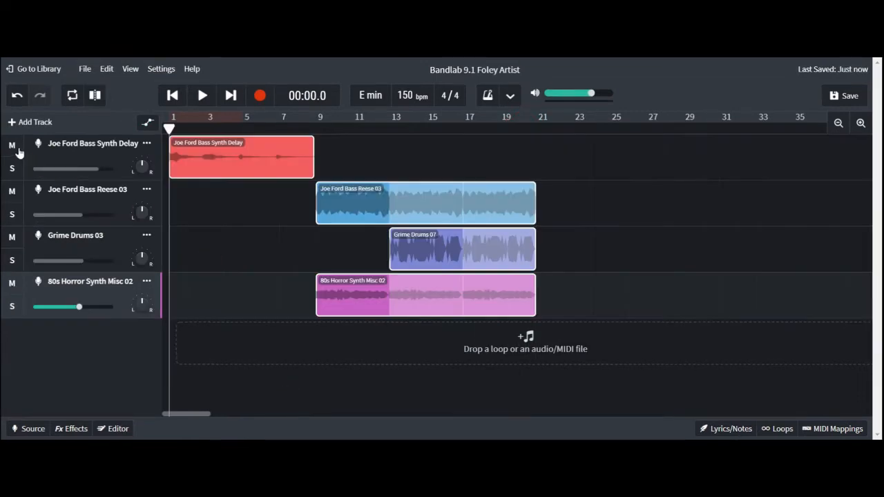
- Mute the four loop tracks and add a Voice/Mic track
drag(19, 152, 28, 288)
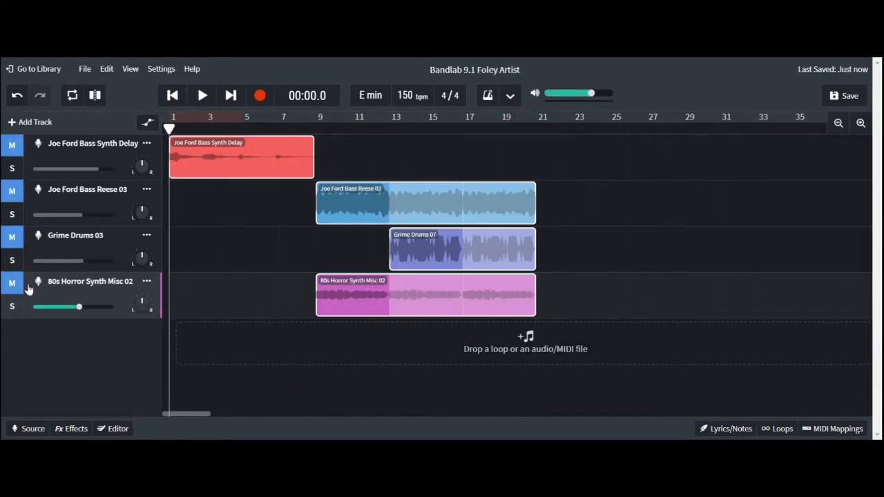
click(28, 122)
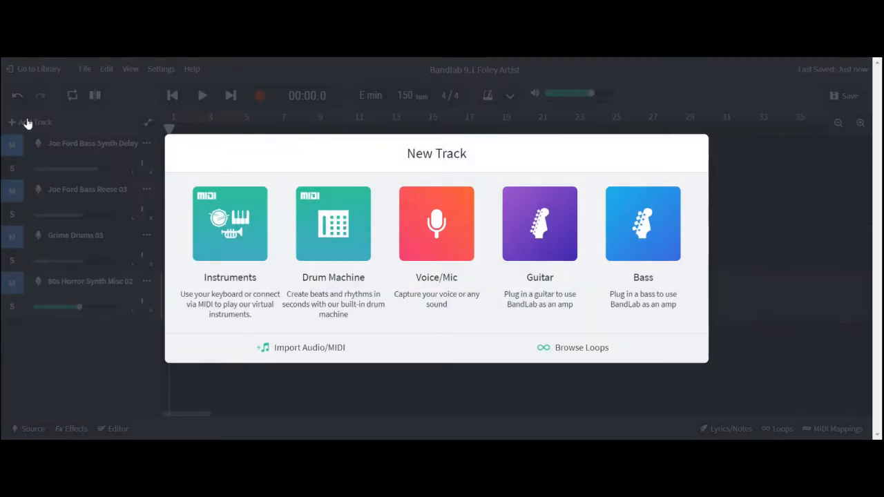
click(437, 228)
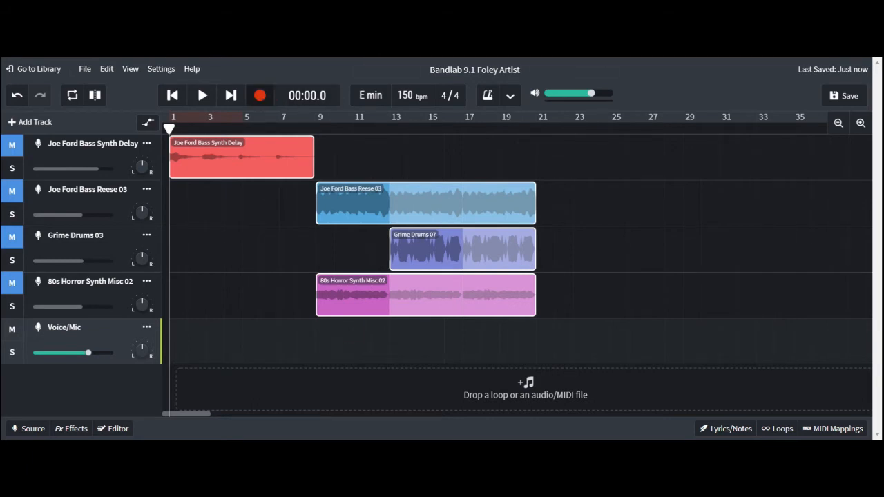
- Record a take of about 38 seconds on the Voice/Mic track from the start and play it back
click(259, 95)
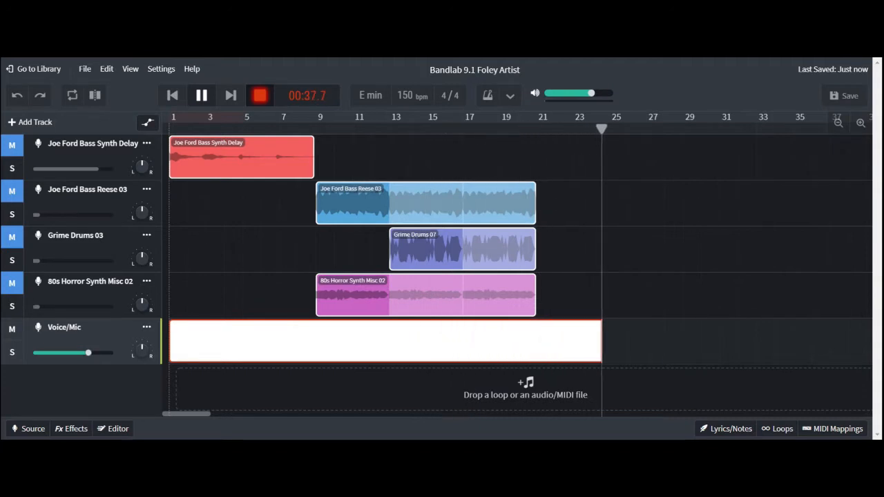
key(space)
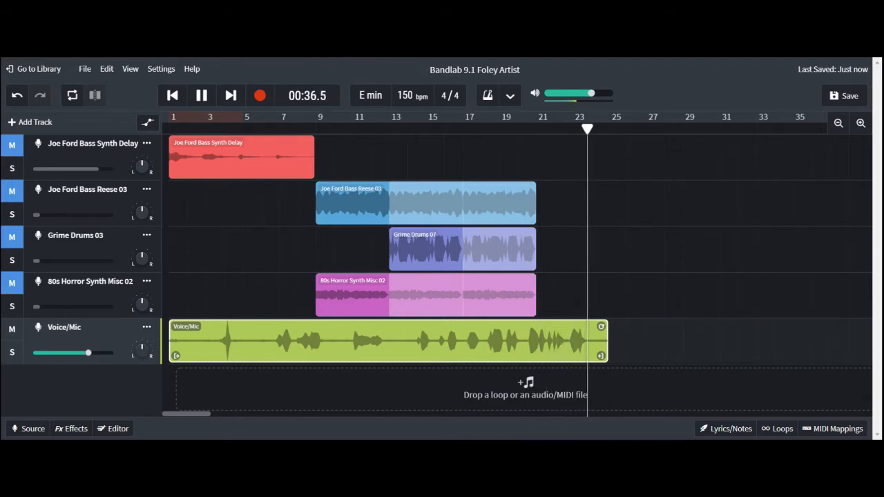
click(201, 96)
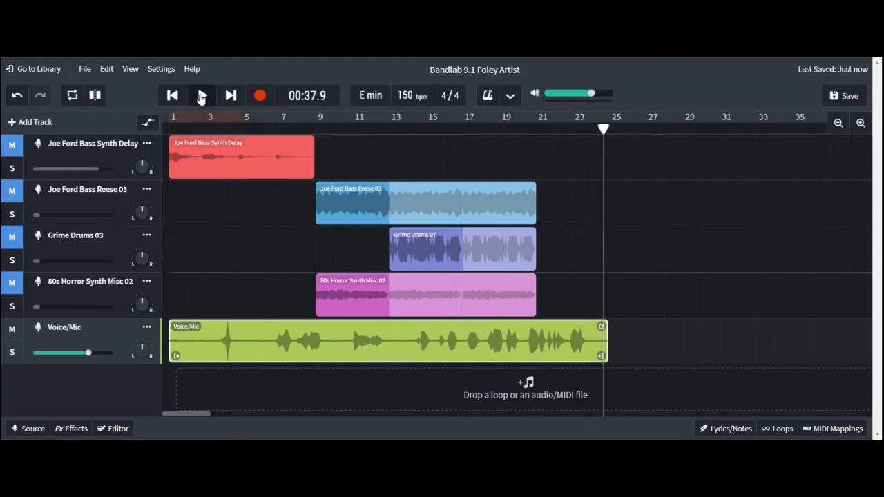
click(230, 96)
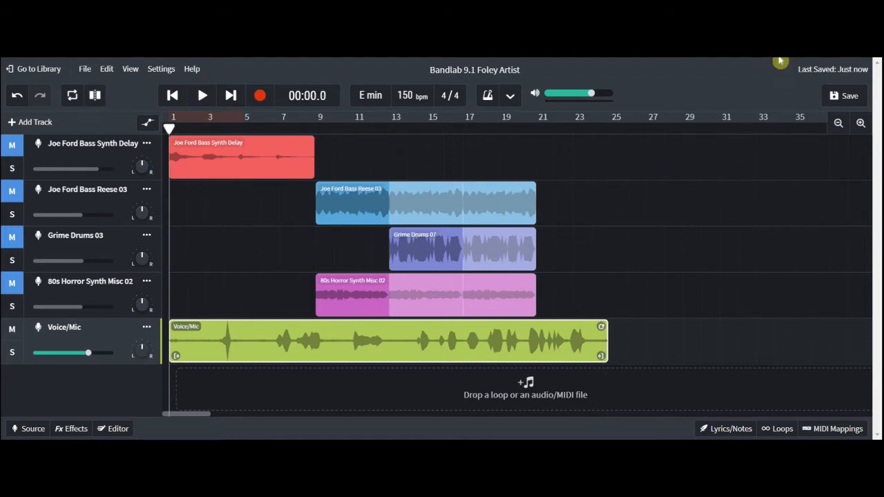
- Move all four loop clips together three bars later, so the Bass Synth Delay begins at bar 4, including their automation data
click(633, 198)
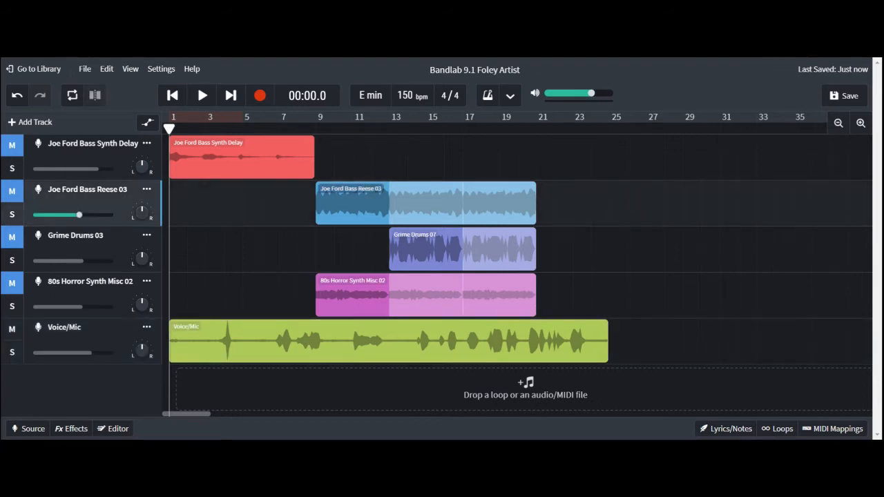
click(233, 147)
click(352, 201)
click(276, 173)
click(347, 204)
shift+click(294, 172)
shift+click(411, 290)
drag(410, 290, 464, 288)
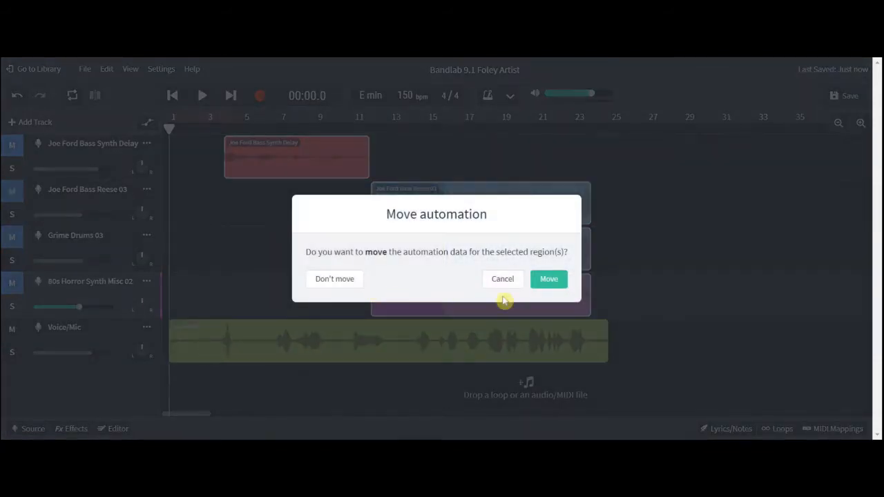
click(549, 279)
- Trim a sliver off the start of the Voice/Mic recording and slide the clip back to bar 1
click(179, 341)
drag(177, 356, 182, 357)
drag(262, 348, 255, 347)
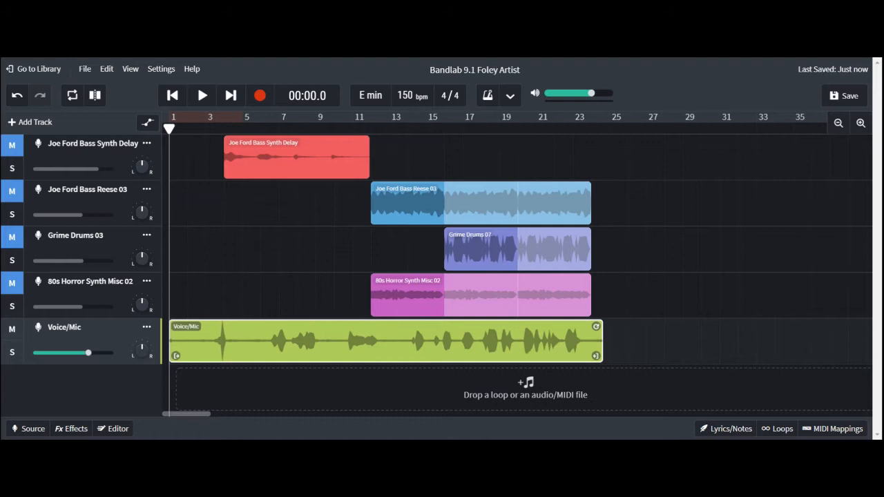
- Listen to the full mix of loops and voice recording, then return the playhead to the start
click(287, 257)
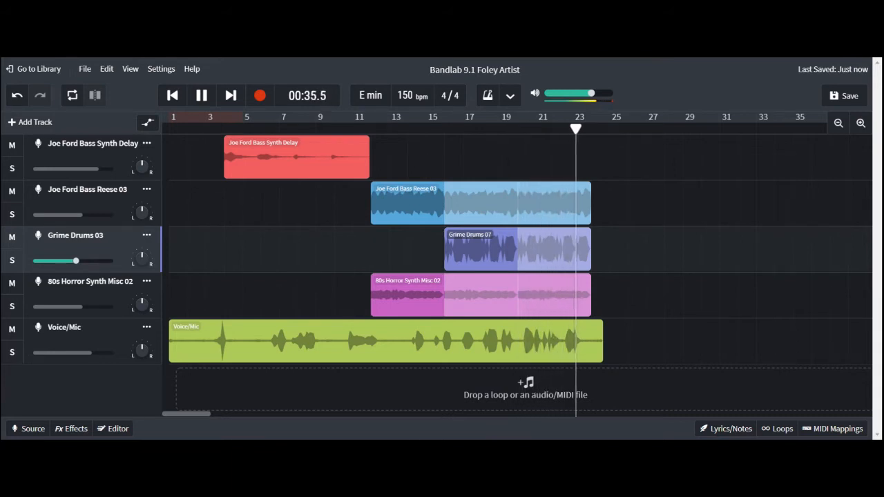
click(202, 95)
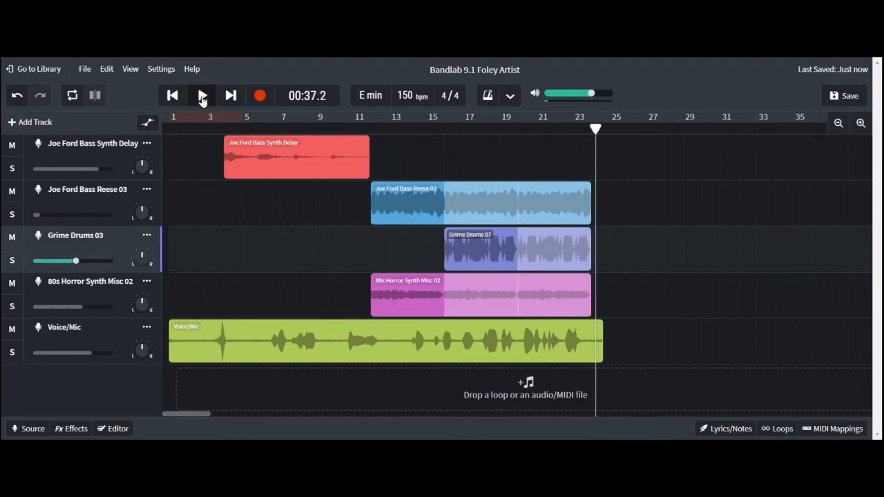
key(Home)
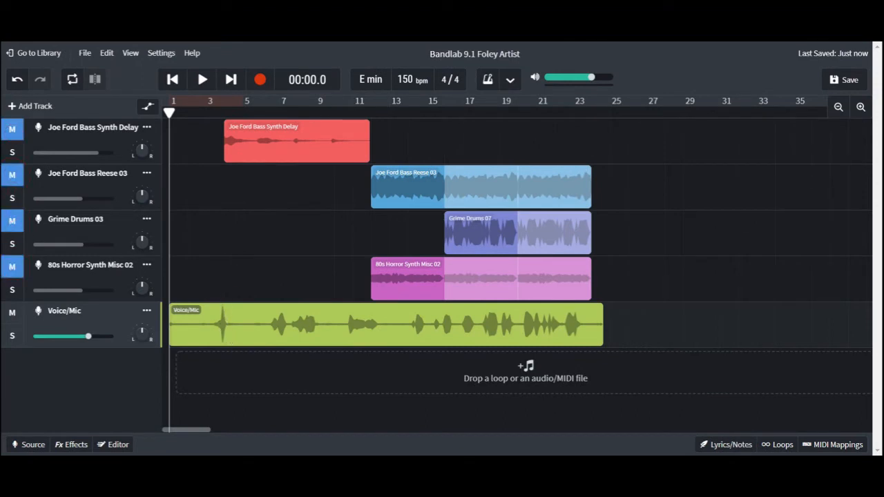
- Add a second Voice/Mic track and record a take of about 37 seconds on it from the start
click(60, 107)
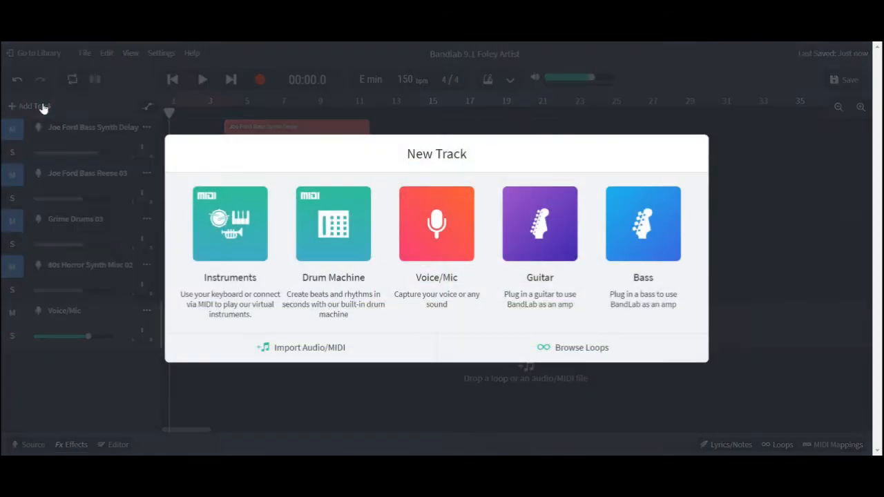
click(421, 238)
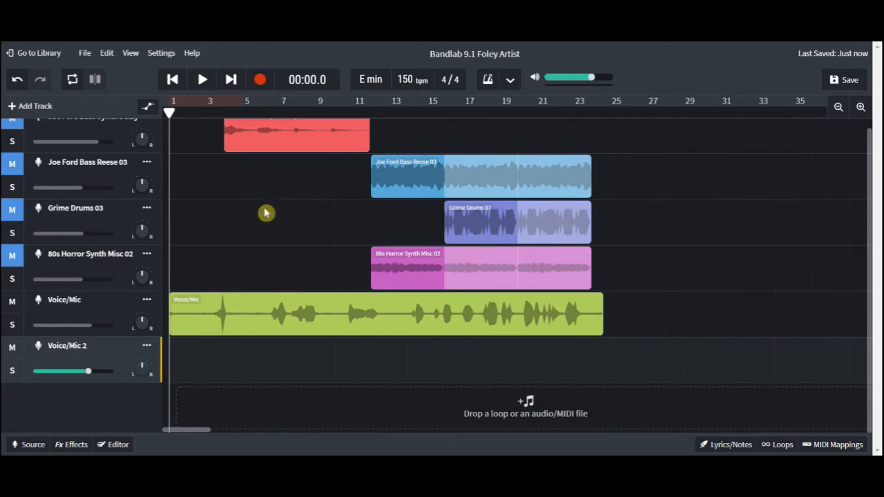
click(260, 80)
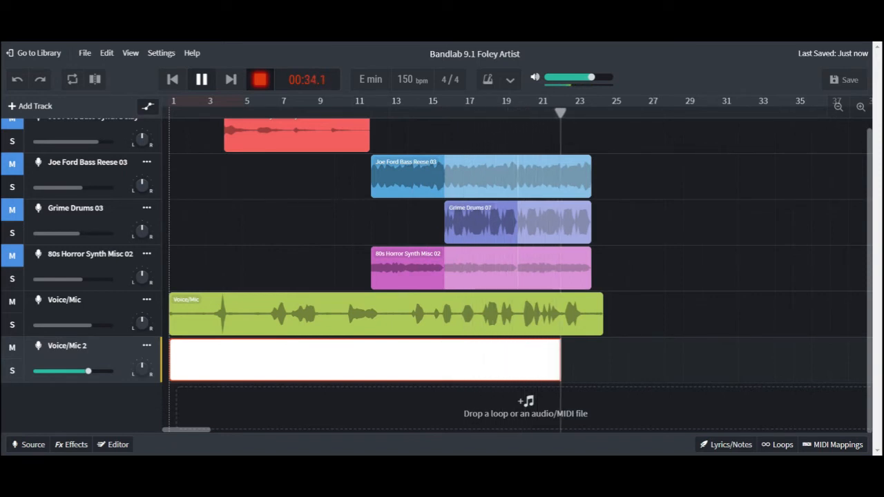
click(202, 79)
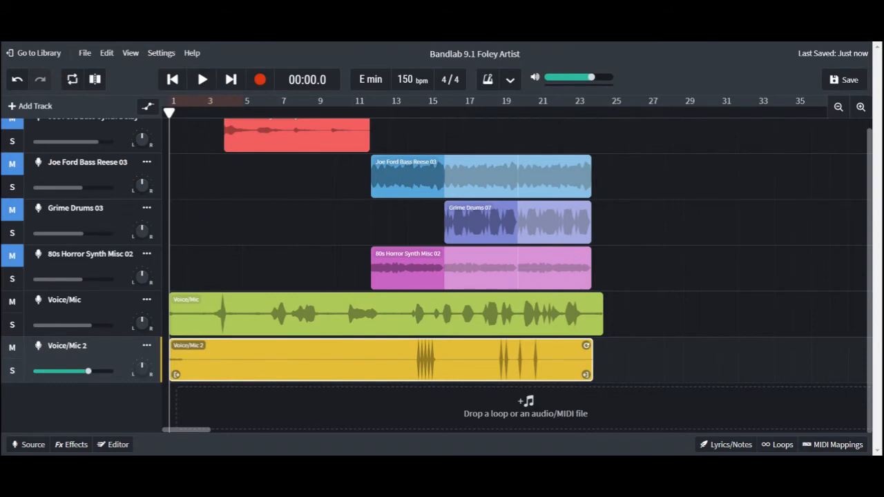
- Play back the second microphone recording alongside the first, then return the playhead to the start
drag(297, 132, 414, 158)
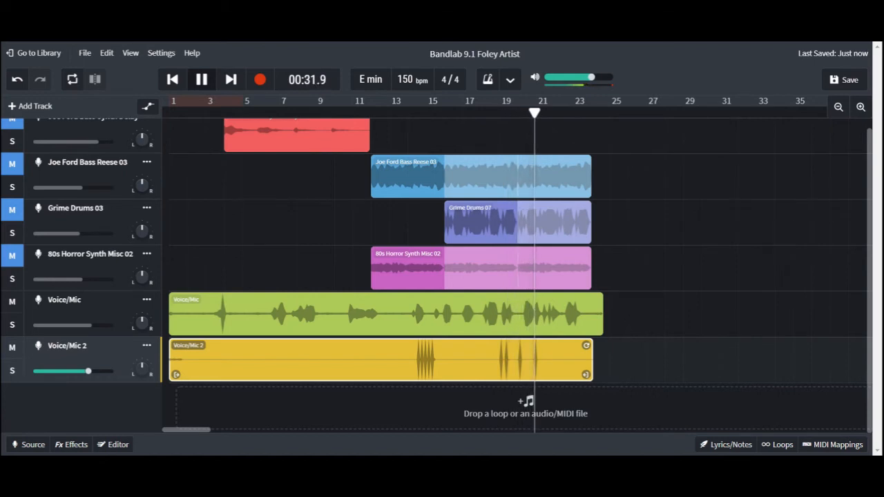
click(200, 80)
drag(566, 112, 171, 112)
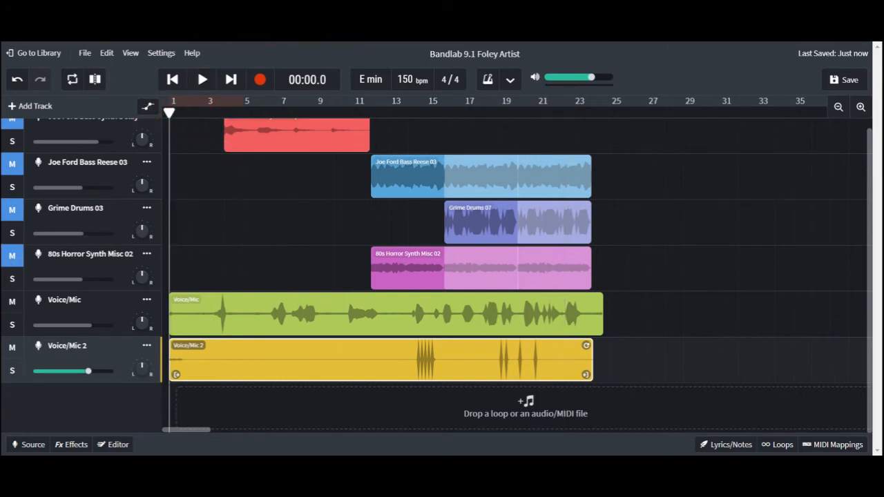
- Add a third Voice/Mic track and place the playhead at bar 14
drag(169, 112, 408, 113)
click(860, 107)
click(45, 107)
click(435, 222)
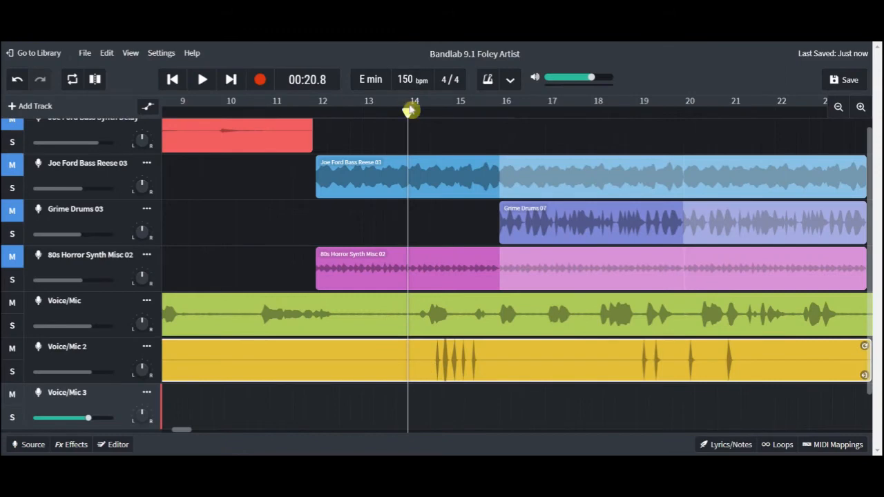
drag(407, 112, 413, 113)
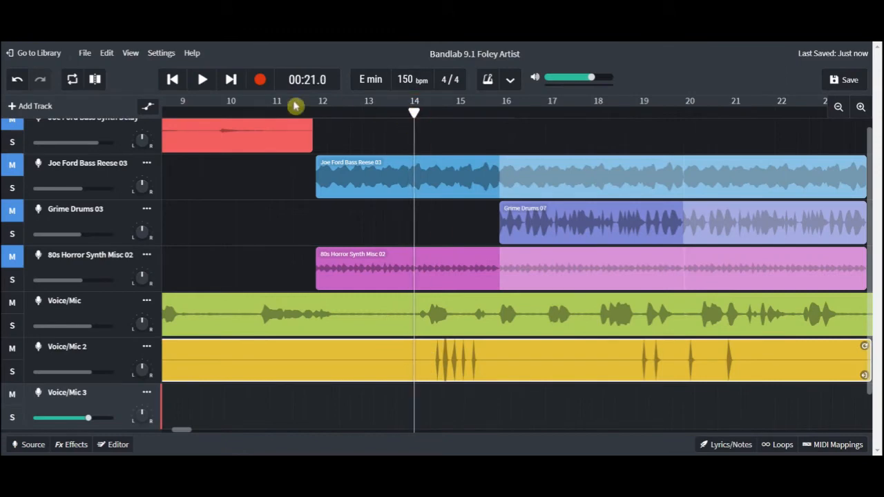
- Record a take of about 13 seconds on the third Voice/Mic track from bar 14
click(260, 80)
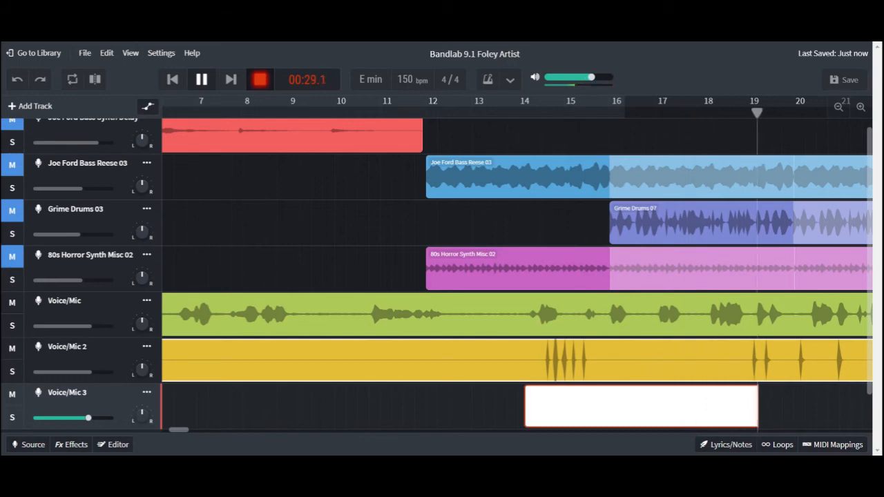
click(201, 79)
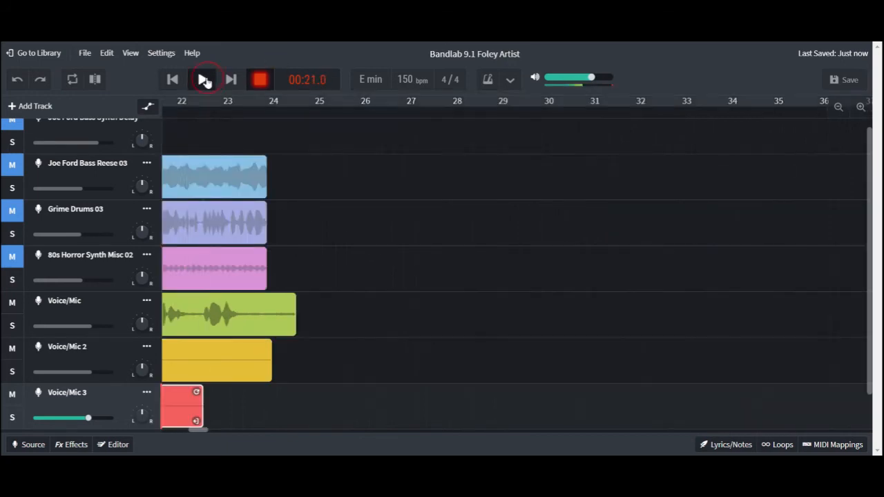
drag(201, 433, 187, 434)
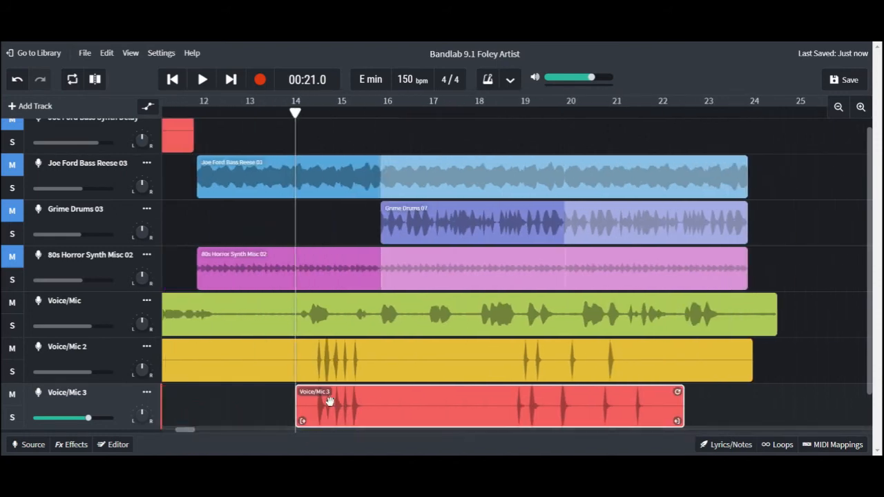
- Split the Voice/Mic 3 take at 00:28.5 and shift the second part slightly later to match the Voice/Mic 2 hits
drag(296, 114, 510, 121)
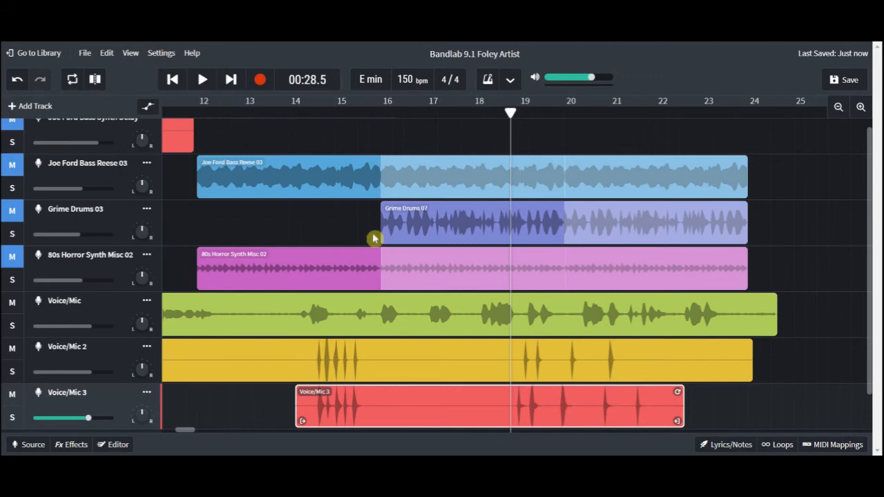
key(ctrl+e)
drag(552, 410, 558, 412)
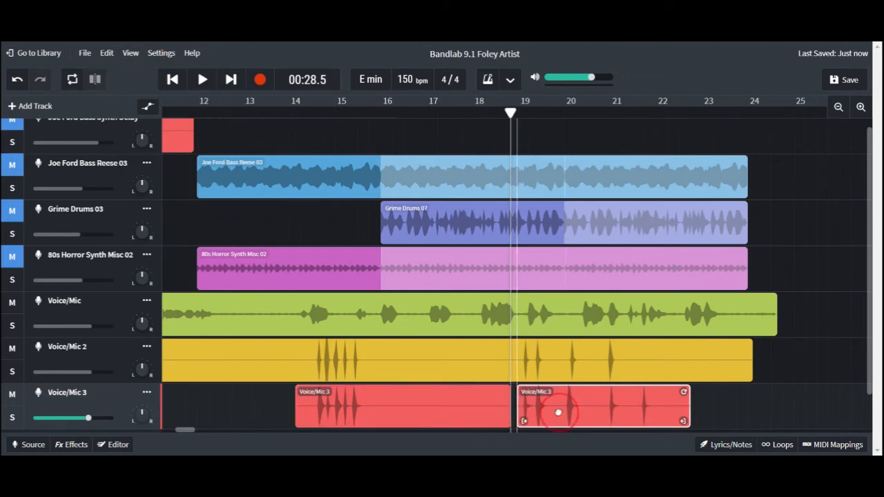
- Split the later Voice/Mic 3 region twice between bars 19 and 21 and align the pieces with the Voice/Mic 2 hits
drag(510, 114, 561, 114)
key(ctrl+e)
drag(587, 409, 600, 410)
drag(562, 114, 577, 115)
key(ctrl+e)
drag(666, 404, 663, 404)
- Play back the realigned Voice/Mic 3 regions from around bar 20, then return the playhead to the start
click(591, 101)
click(203, 79)
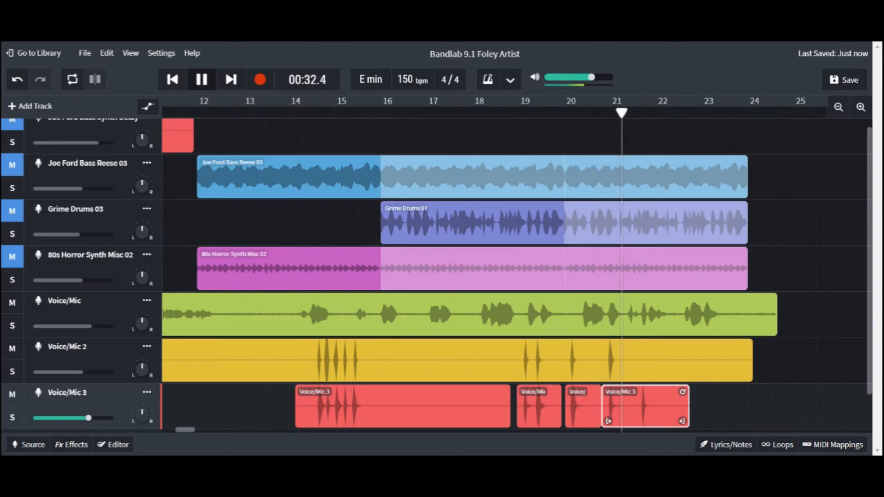
click(202, 79)
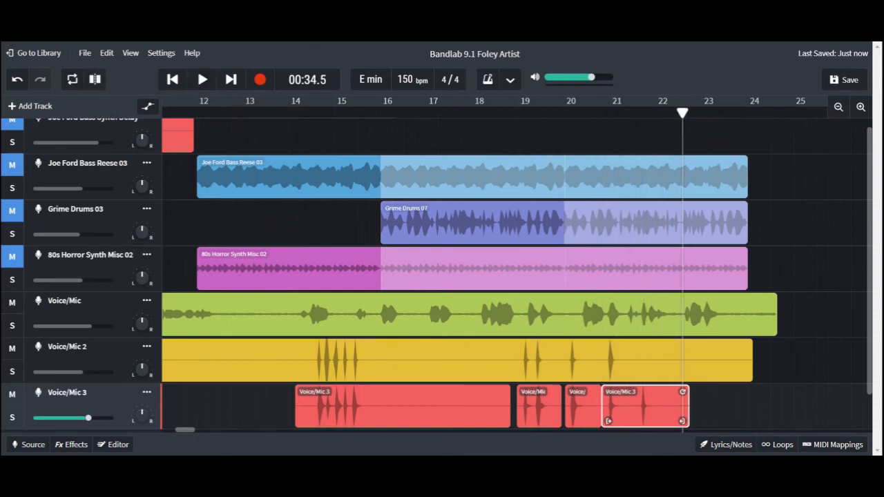
scroll(716, 179, down, 1)
click(173, 79)
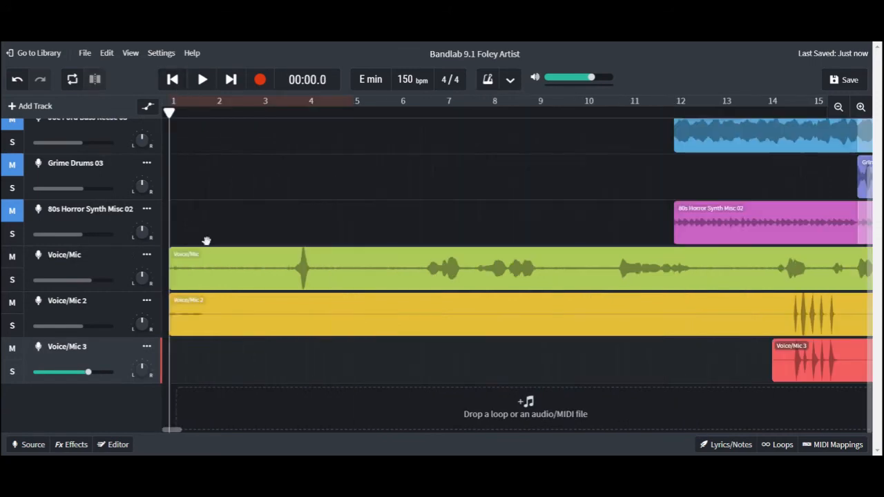
- Add a fourth Voice/Mic track and name it Feet
click(44, 107)
click(407, 208)
click(82, 392)
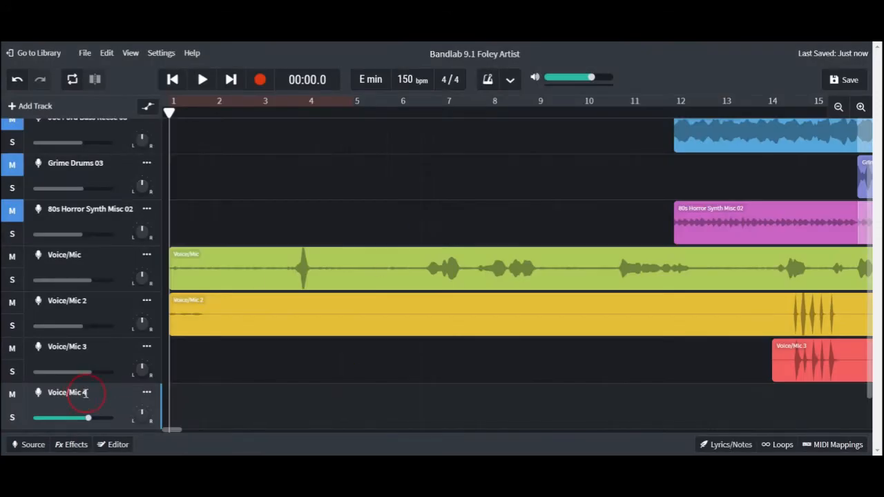
- Rename Voice/Mic 3 as Punch 2, Voice/Mic 2 as Punch and the first Voice/Mic track as Guide
click(82, 349)
text(Punch 2)
click(71, 301)
text(Pun)
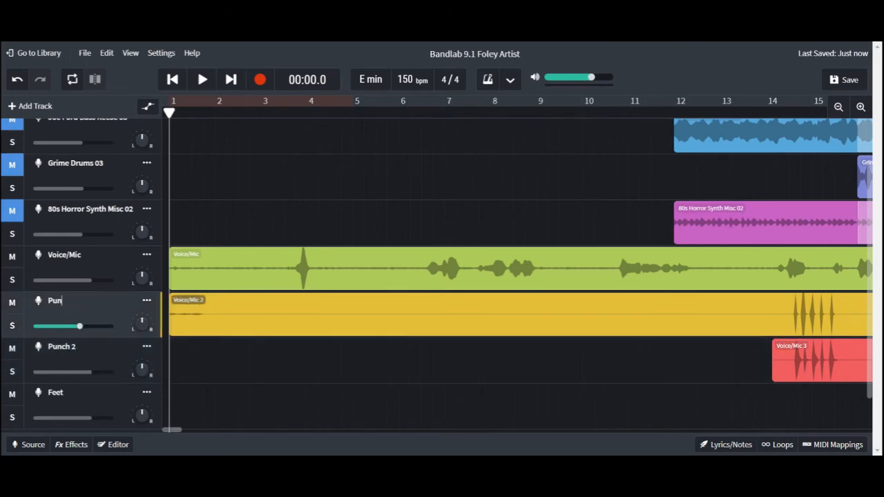
text(ch)
click(81, 252)
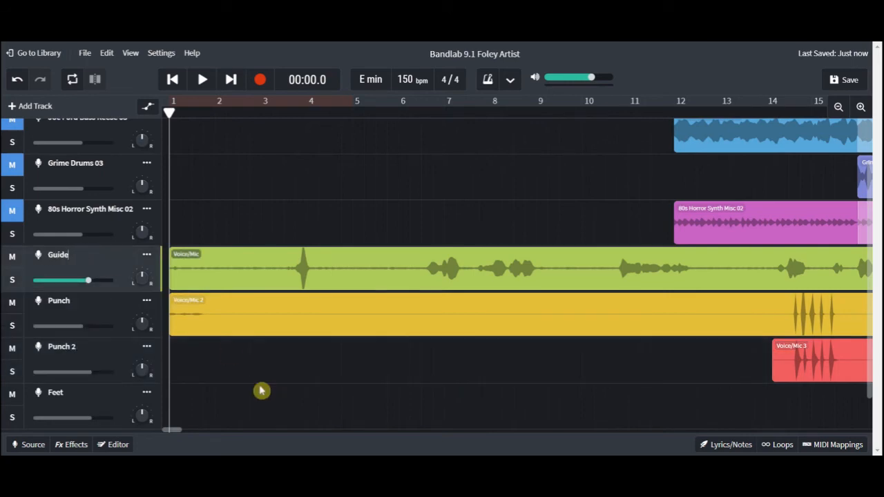
- Record a take of about 38 seconds on the Feet track from the start
click(262, 391)
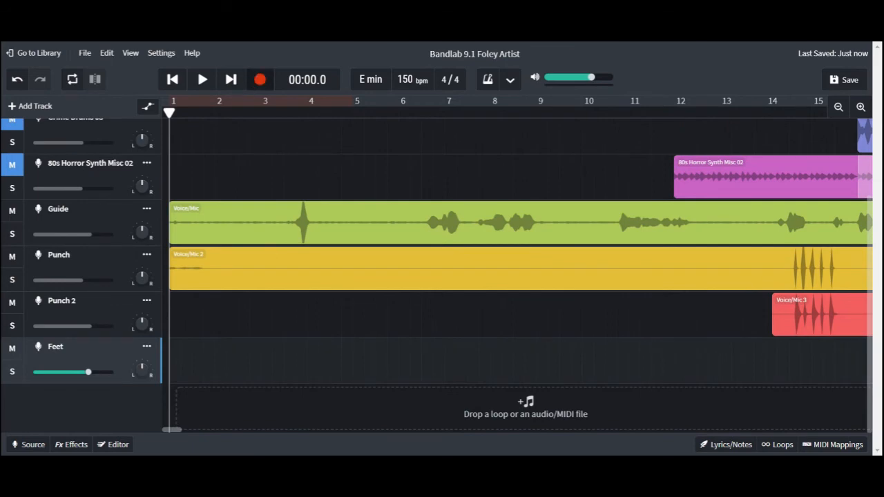
key(r)
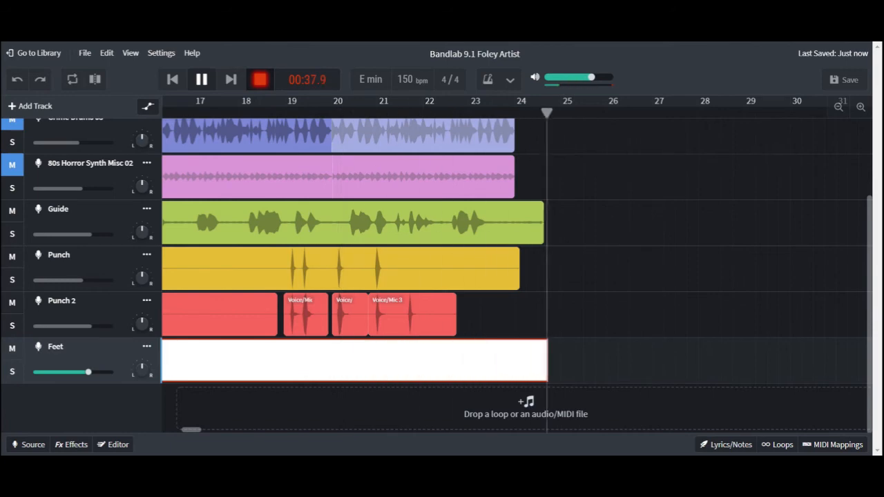
click(201, 79)
- Split the Feet recording at 00:35.0 and delete the part after the cut
click(469, 352)
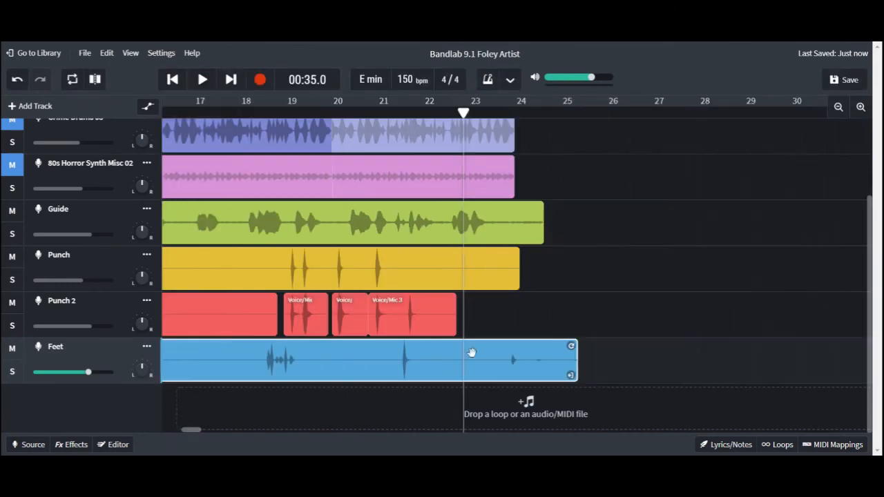
click(94, 79)
key(Delete)
- Split the Feet recording at about bar 20.7 and shift the last piece slightly later to line up with the Punch 2 hit
click(372, 365)
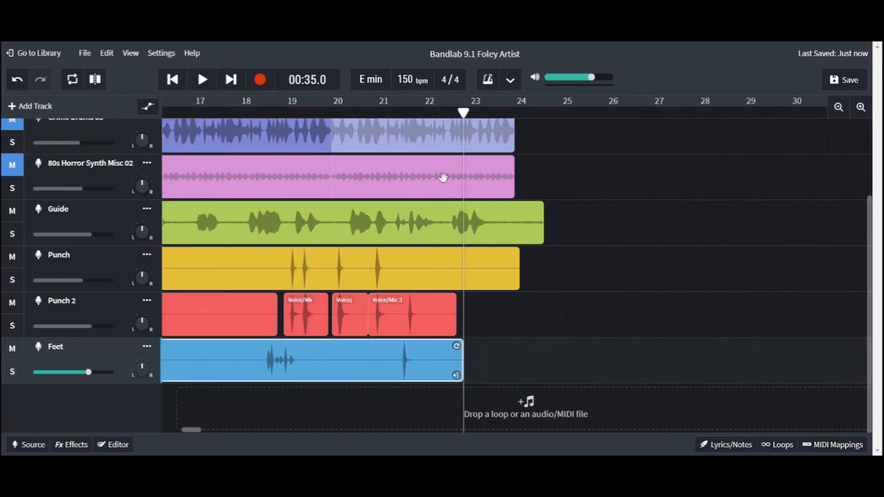
click(370, 110)
key(ctrl+e)
click(431, 362)
drag(430, 362, 431, 360)
- Split the Feet recording at 00:27.5 and about bar 15.5, and delete the silent stretch between the cuts
drag(371, 111, 249, 111)
click(239, 355)
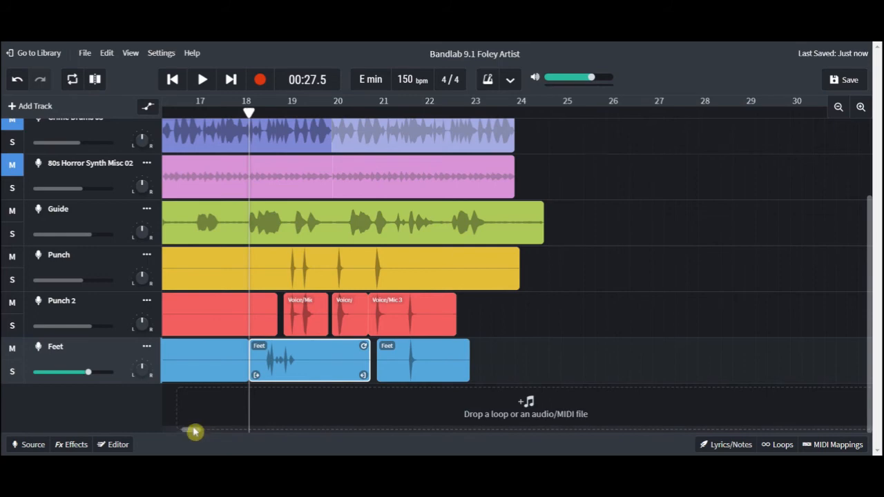
drag(200, 430, 187, 430)
drag(506, 112, 405, 169)
click(408, 367)
key(ctrl+e)
key(Delete)
- Split the Feet recording at about bar 12.6 and delete the silent part before it
drag(384, 112, 247, 131)
click(210, 364)
key(ctrl+e)
key(Delete)
- Split the Punch recording at about bar 14.2 and delete the silent part before it
drag(186, 429, 178, 429)
click(521, 266)
click(572, 116)
key(ctrl+e)
click(440, 266)
key(Delete)
- Split the Punch and Punch 2 recordings at about bar 15.5 and delete the silent Punch 2 region after the cut
click(634, 116)
click(654, 269)
click(659, 311)
key(ctrl+e)
key(Delete)
- Split the Punch recording at 00:28.7 and delete the silent region between bar 15.5 and the cut
click(783, 105)
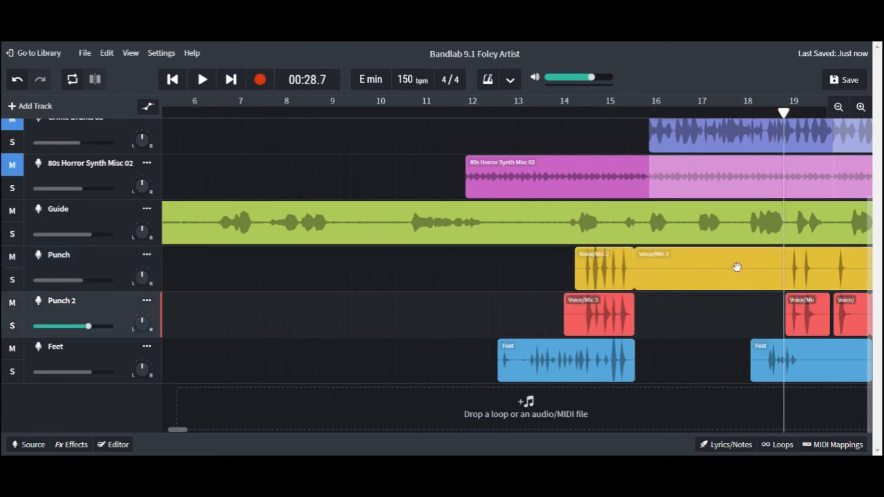
click(726, 270)
key(ctrl+e)
key(Delete)
- Split the Punch recording at about bar 21.3 and delete the silent tail after it
drag(178, 429, 188, 430)
click(565, 108)
click(592, 276)
key(ctrl+e)
key(Delete)
- Add a Voice/Mic track named Voices and record a take of about 39 seconds on it from the start
drag(565, 113, 163, 159)
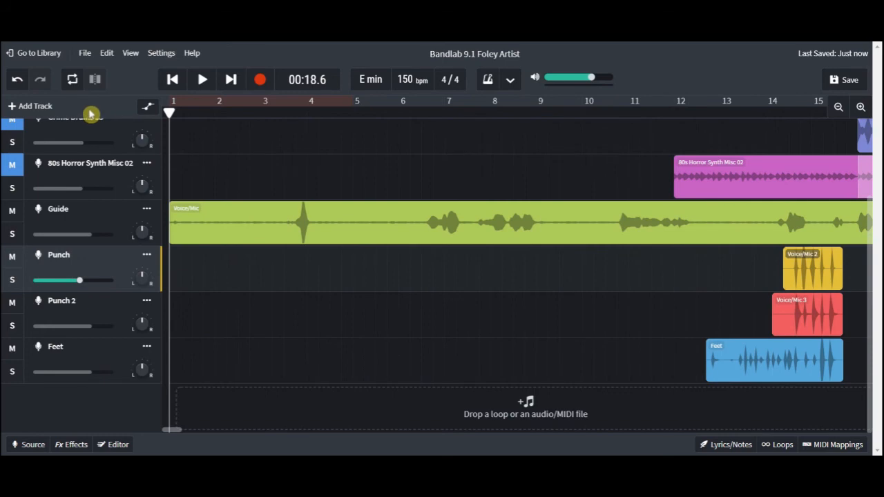
click(38, 107)
click(414, 231)
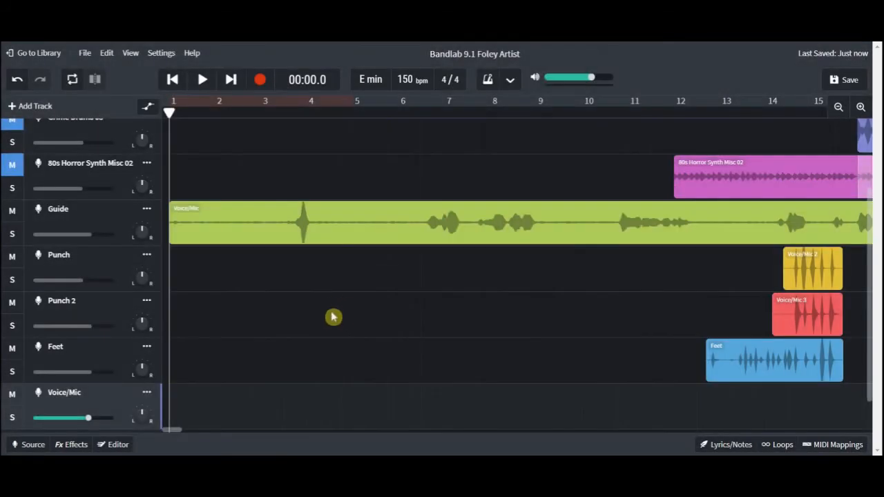
click(38, 393)
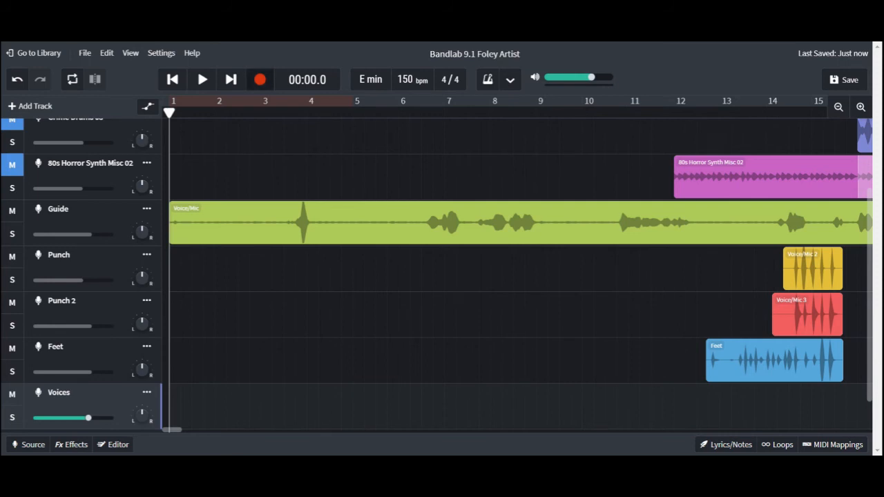
key(r)
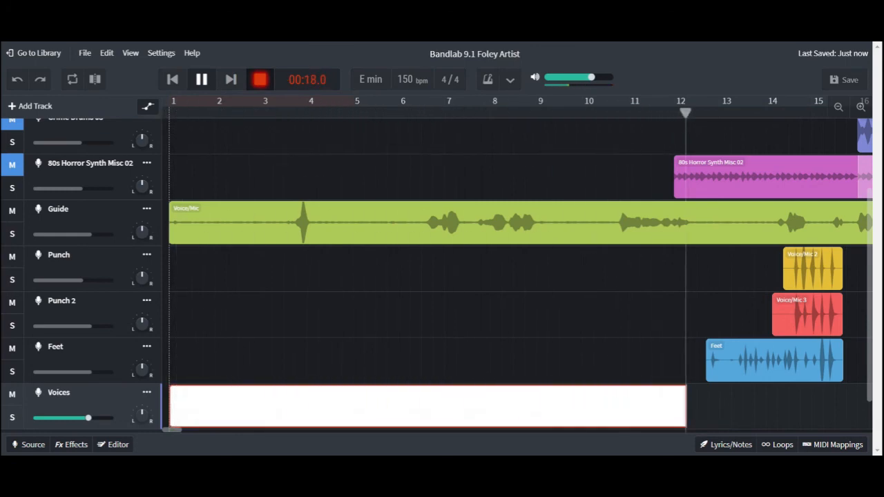
key(space)
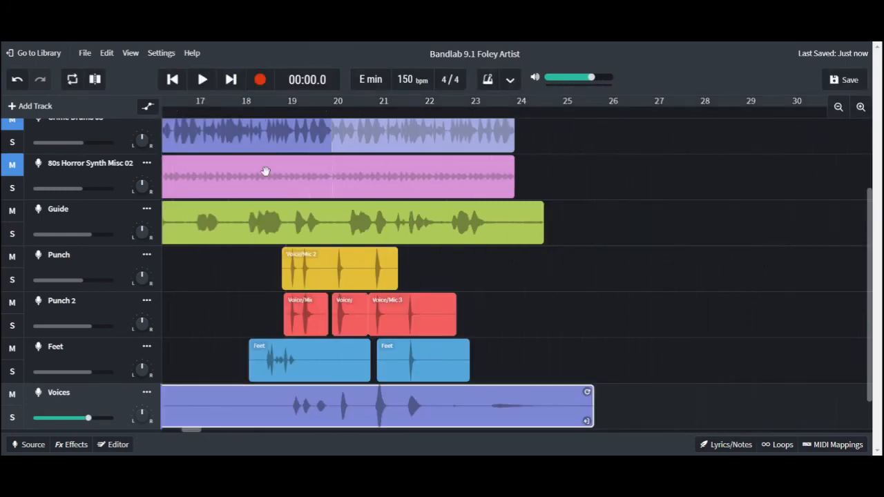
- Unmute the Joe Ford Bass Synth Delay, Joe Ford Bass Reese 03, Grime Drums 03 and 80s Horror Synth Misc 02 tracks
scroll(442, 276, up, 2)
click(13, 265)
click(12, 219)
click(13, 173)
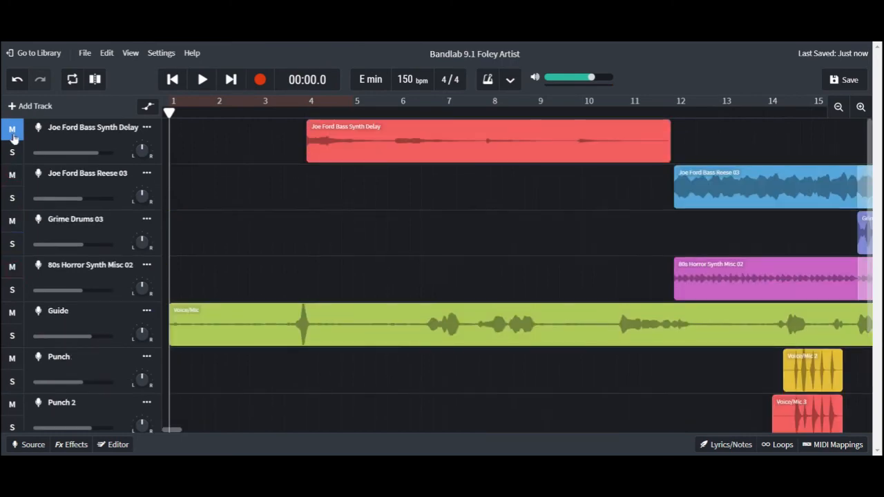
click(12, 128)
- Split the Voices recording at 00:13.8 and delete the silent part before the cut
scroll(360, 344, down, 3)
click(418, 112)
click(566, 112)
key(s)
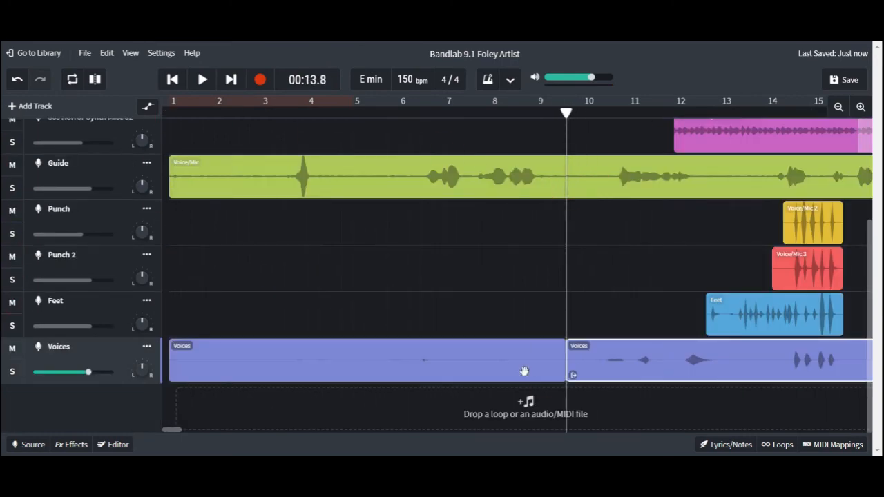
click(476, 363)
key(Delete)
- Mute the Guide track and play the whole piece from the start to beyond the last sound
click(11, 164)
drag(566, 112, 170, 111)
scroll(276, 194, up, 3)
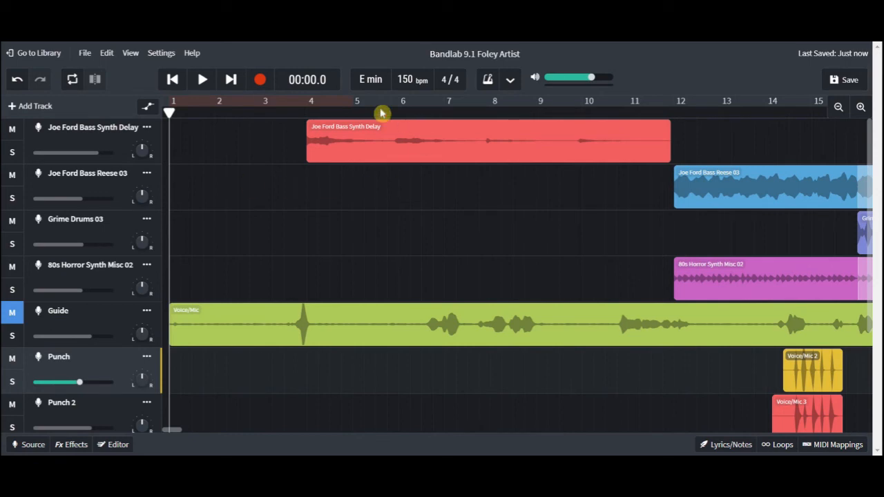
click(203, 80)
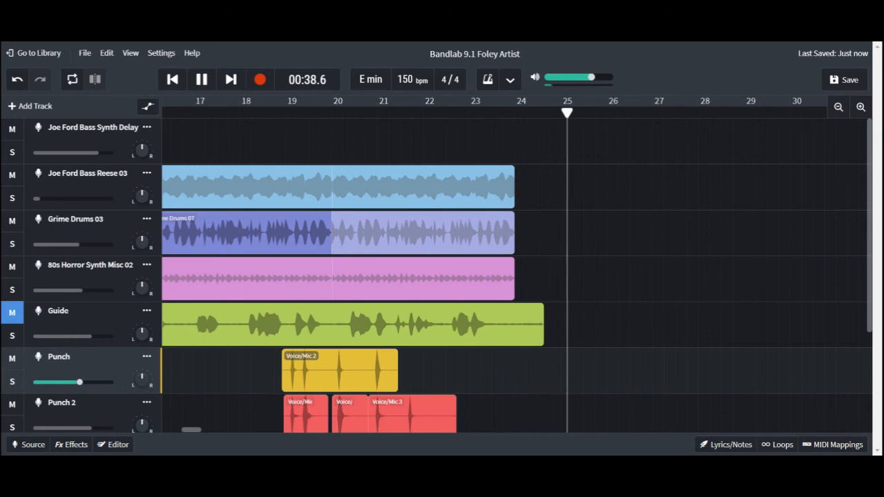
click(205, 85)
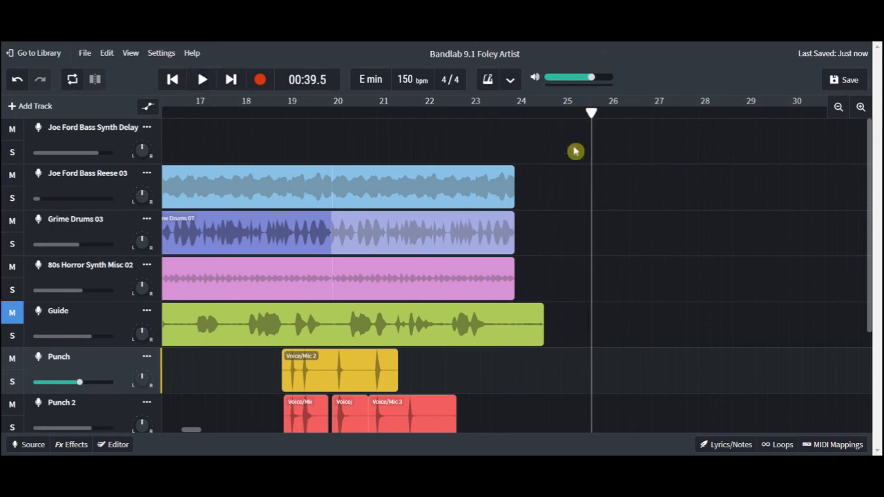
- Split the Voices recording at 00:35.7, trim the earlier region's end to about bar 22.8 and move the last piece back against it
scroll(565, 213, down, 3)
click(480, 364)
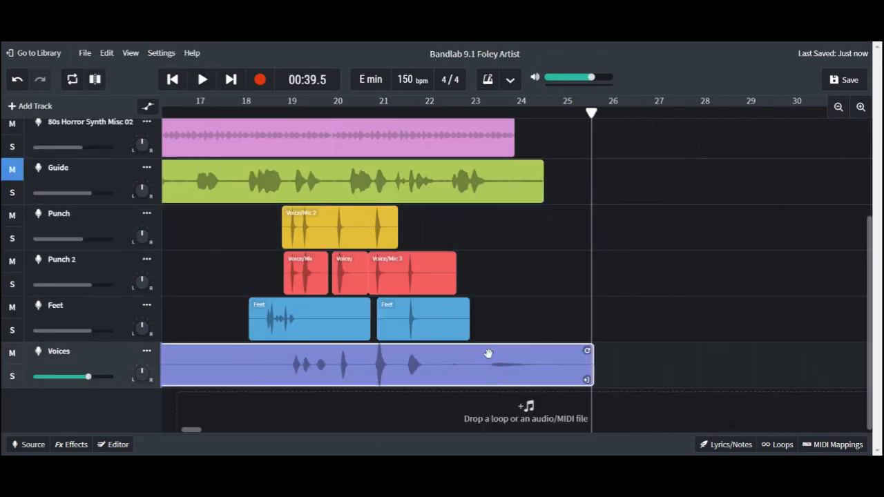
drag(592, 108, 486, 114)
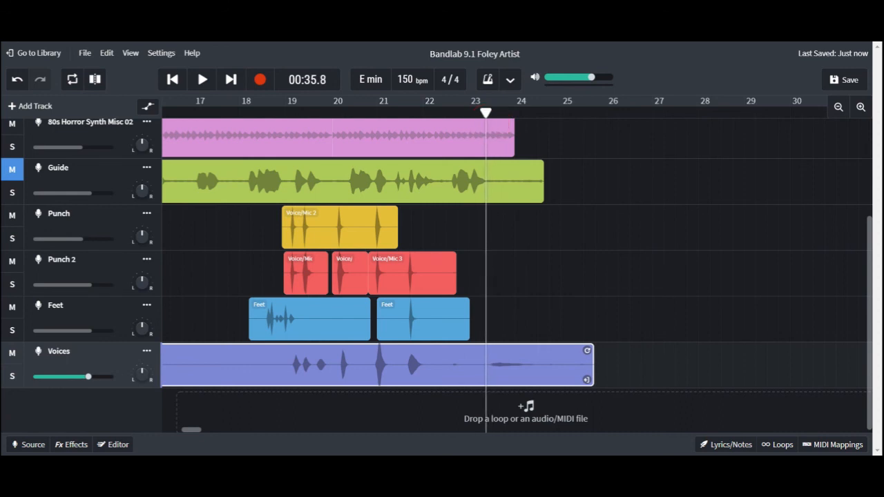
drag(517, 113, 482, 114)
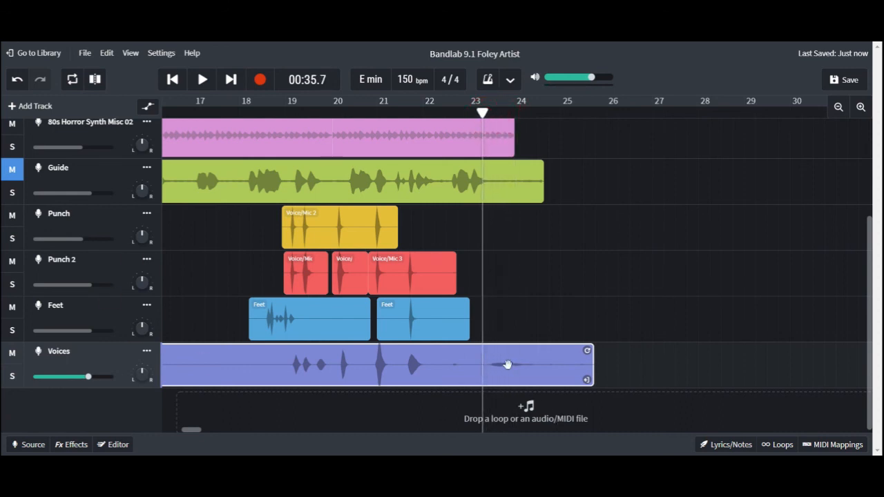
key(ctrl+e)
click(474, 364)
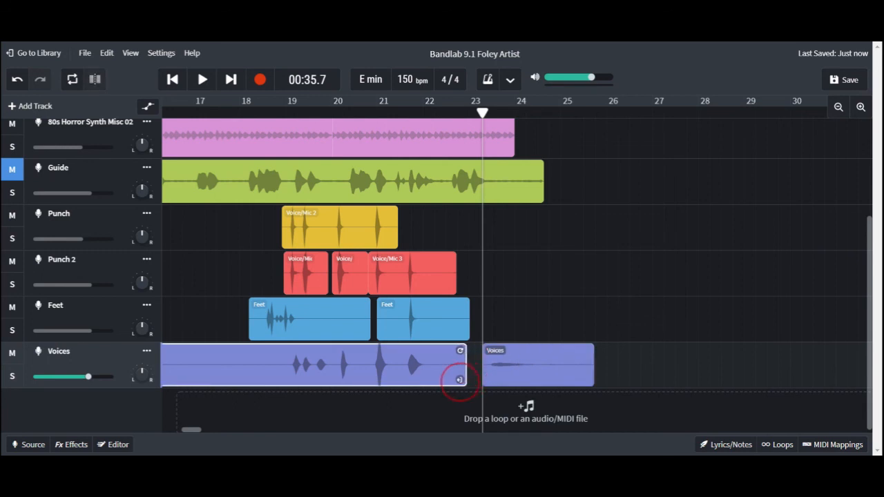
drag(539, 361, 525, 359)
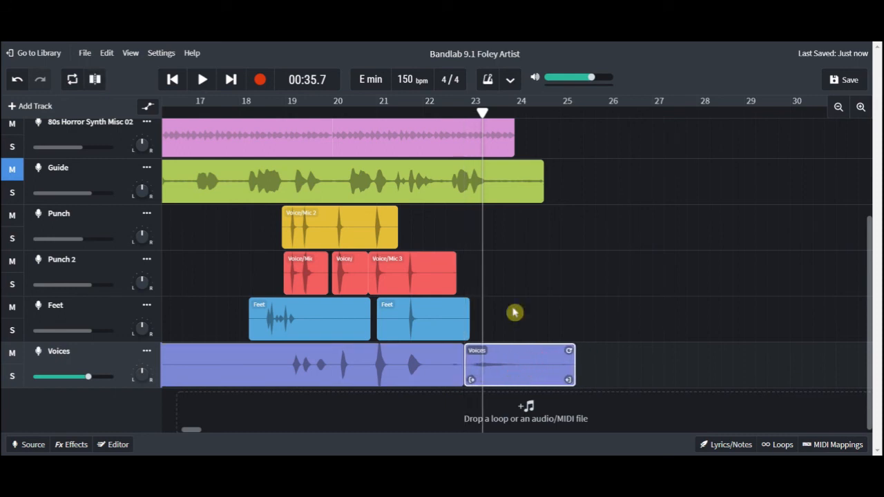
- Return the playhead to the start and zoom out the timeline to review the full arrangement
drag(470, 114, 305, 140)
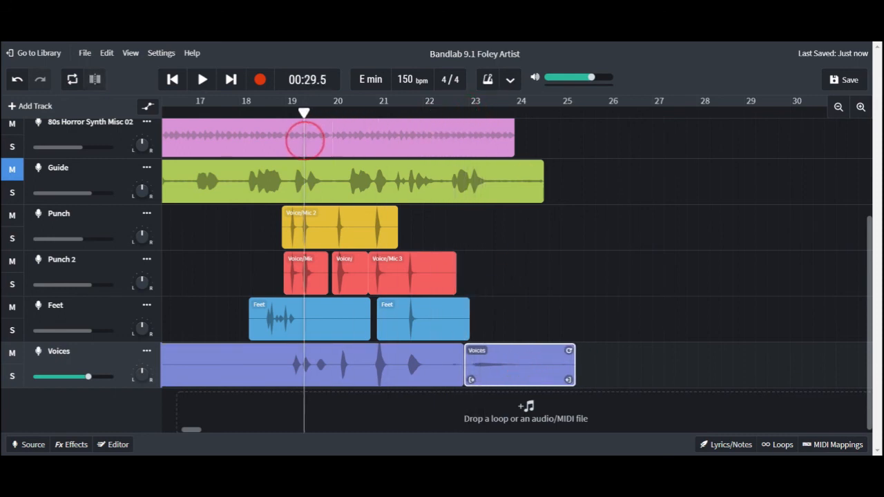
click(177, 95)
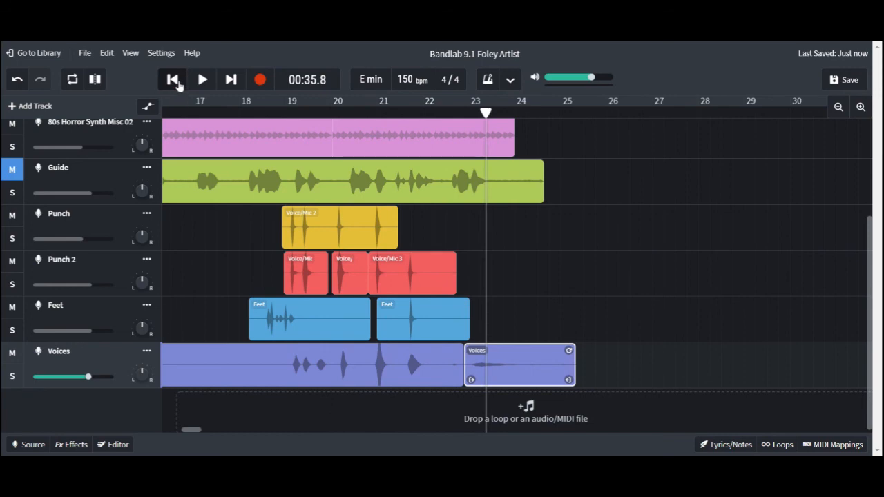
click(174, 80)
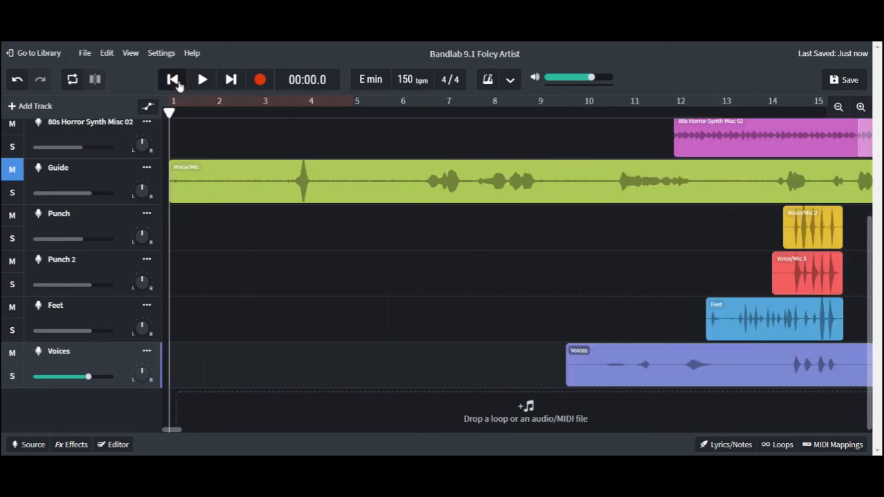
click(837, 108)
click(837, 107)
scroll(724, 192, up, 2)
scroll(722, 193, down, 2)
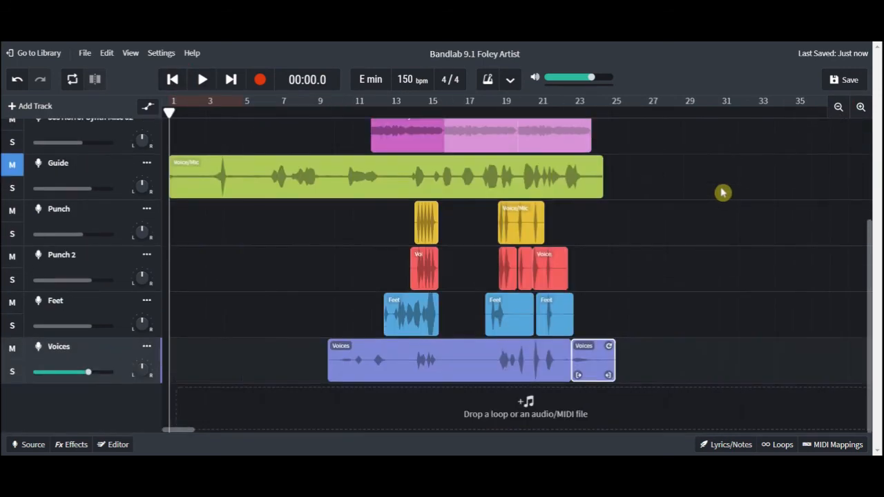